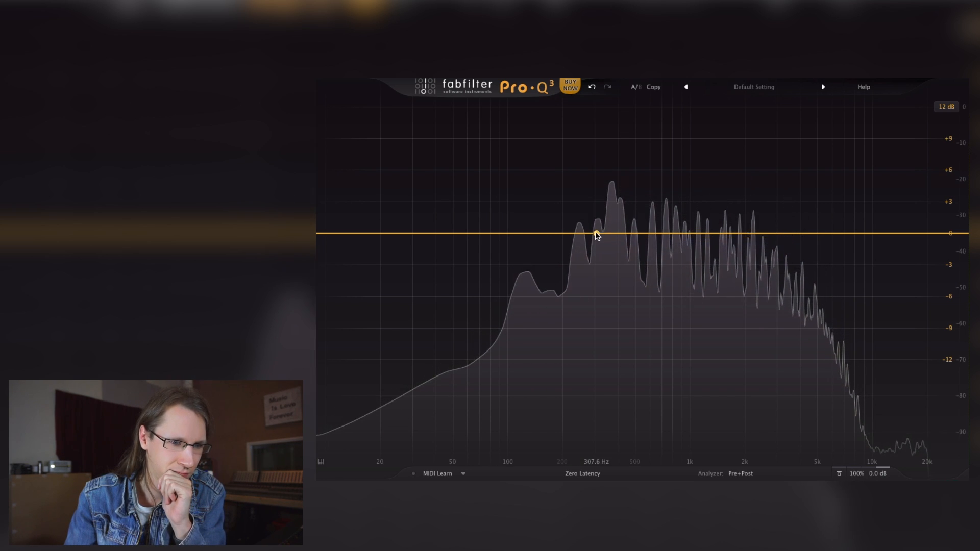
- Add a bell cut of about 4 dB near 568 Hz and reshape the curve with a bell boost of about 6 dB near 2.2 kHz
left_click_drag(546, 236, 646, 276)
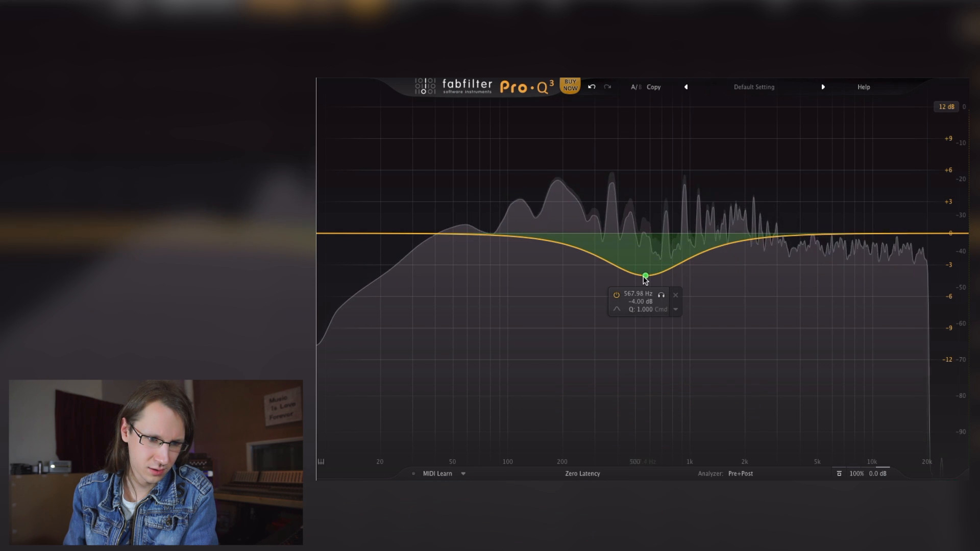
left_click_drag(646, 276, 645, 229)
left_click(546, 417)
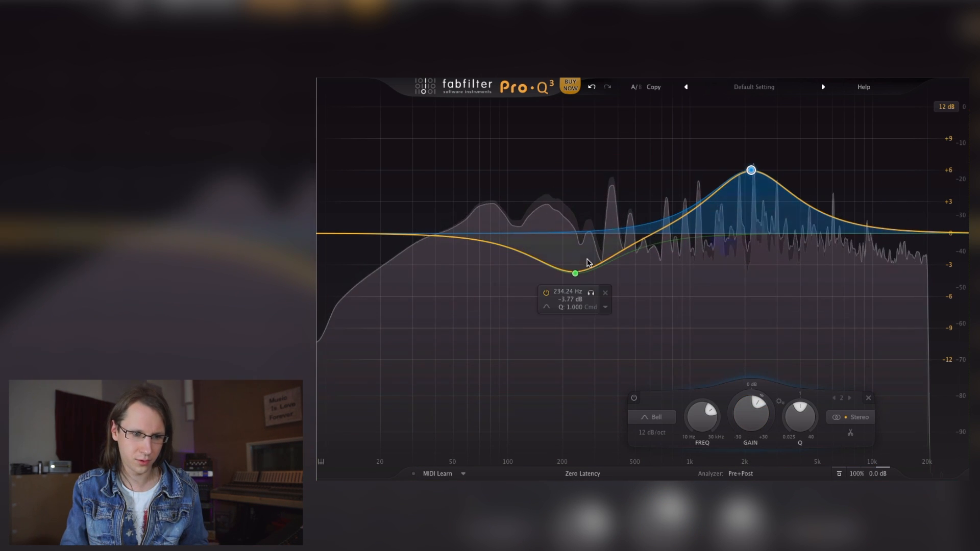
scroll(575, 274, "down", 5)
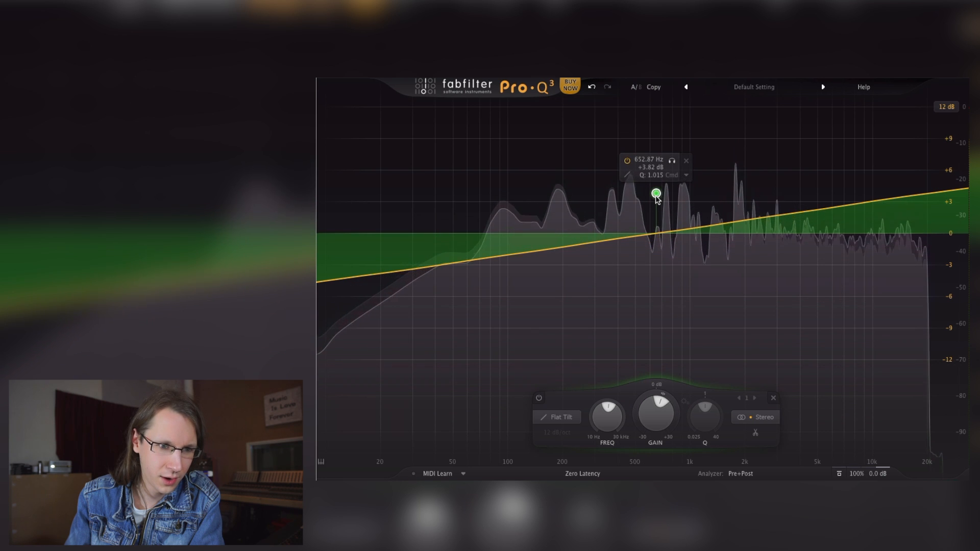
- Set the Flat Tilt band to about -11.1 dB and counter it with a second Flat Tilt band at about +11.3 dB near 599 Hz
left_click_drag(656, 195, 674, 293)
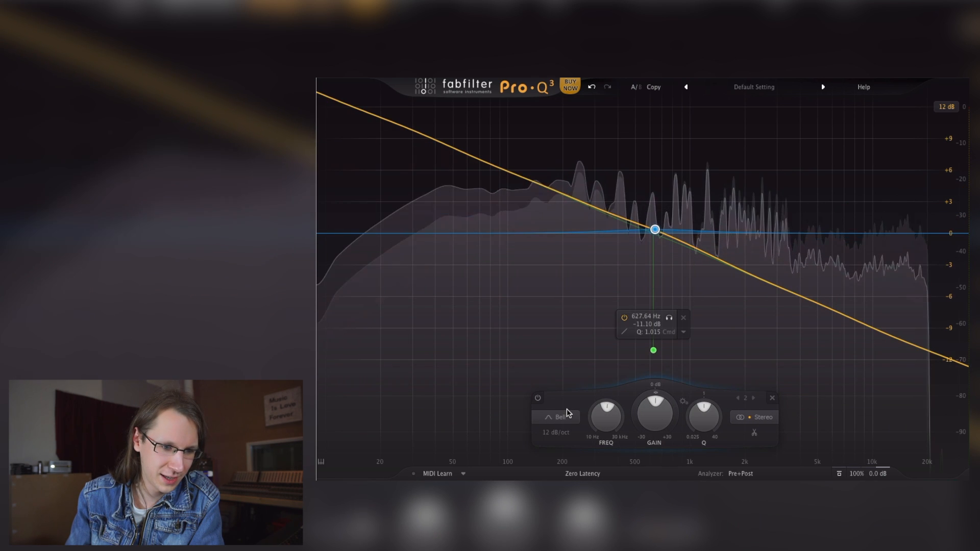
left_click(559, 417)
left_click(556, 407)
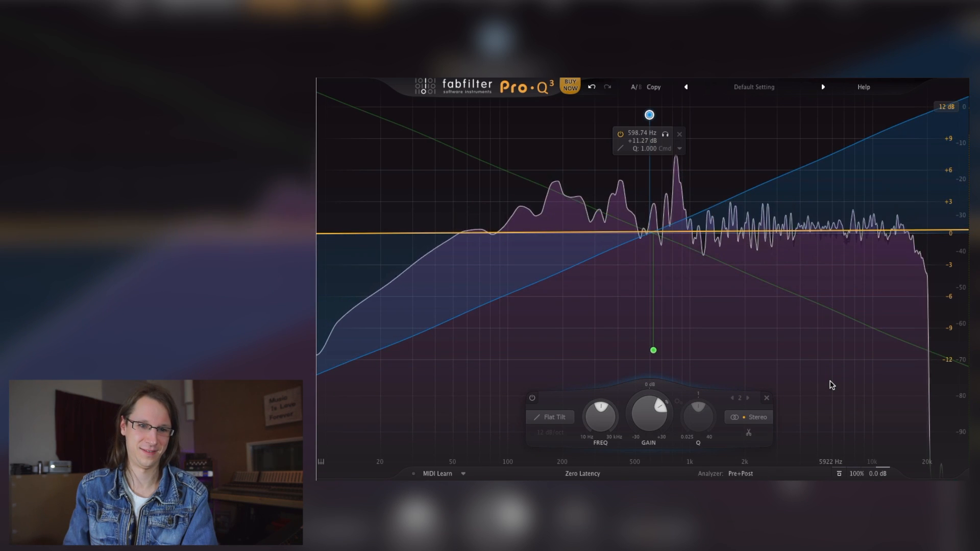
left_click(830, 385)
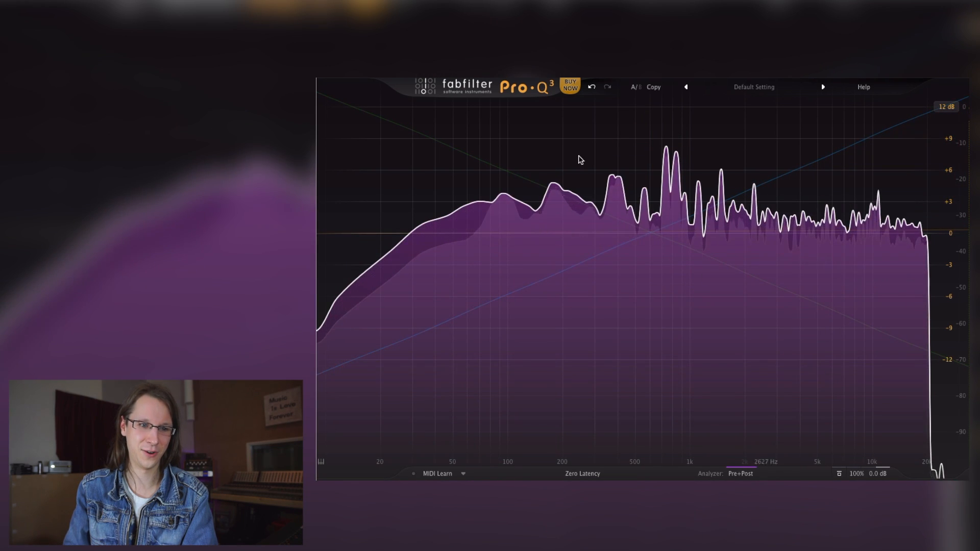
- Remove both tilt bands and add a Brickwall Low Cut band at about 70 Hz
left_click_drag(490, 127, 808, 415)
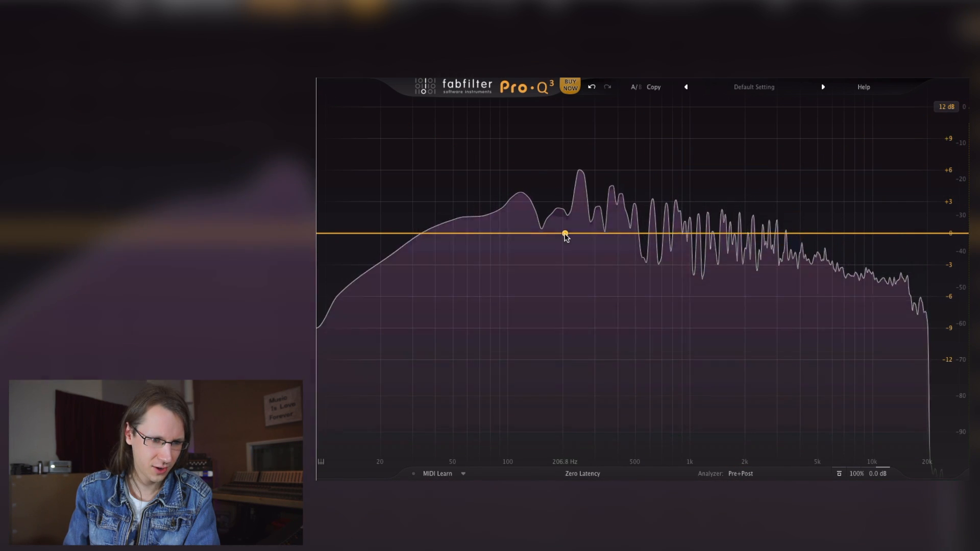
left_click(565, 236)
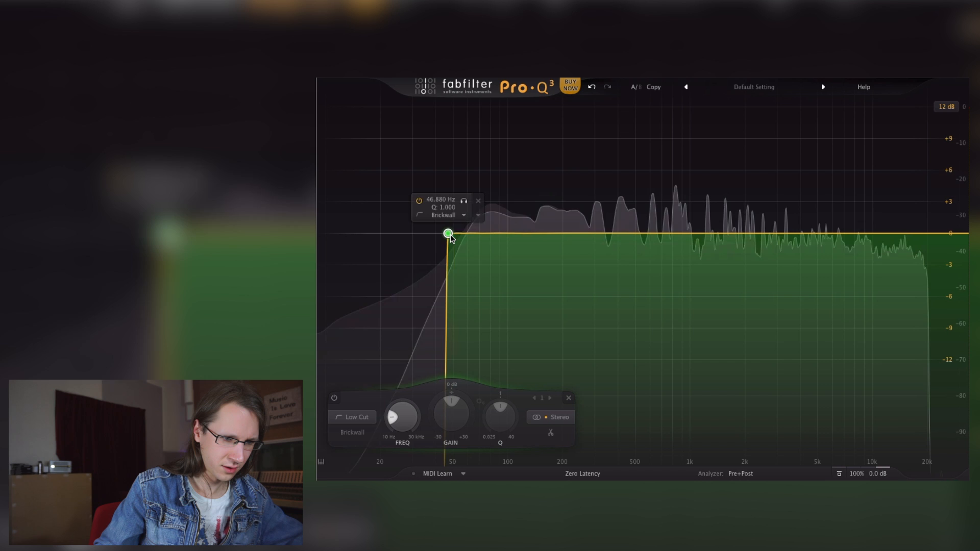
left_click_drag(448, 234, 478, 261)
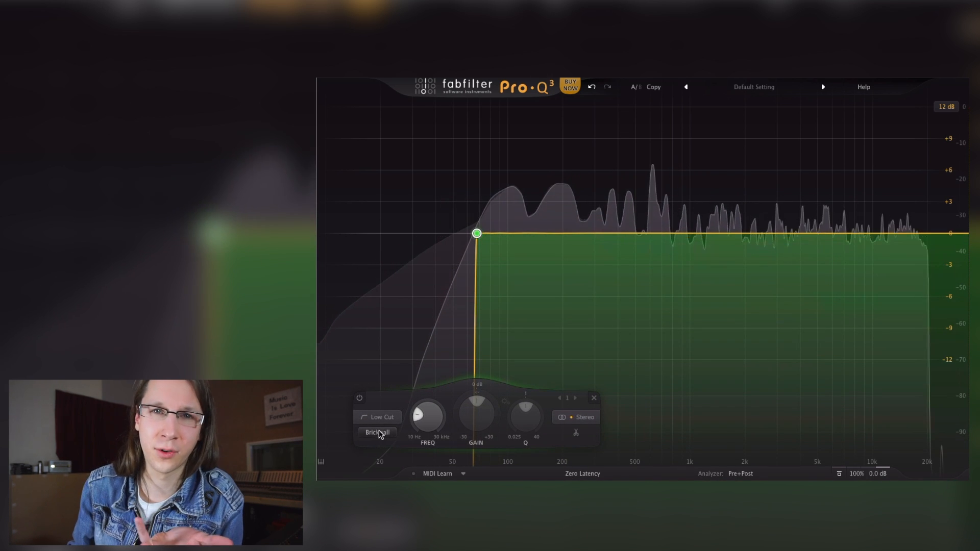
- Set the Low Cut band's slope to 6 dB/oct and remove the band
left_click(381, 433)
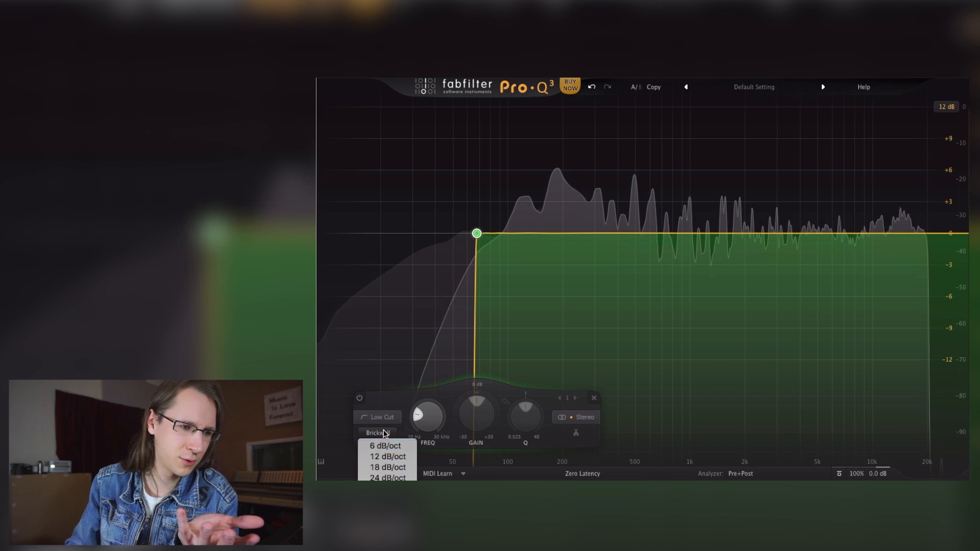
left_click(385, 445)
left_click(593, 398)
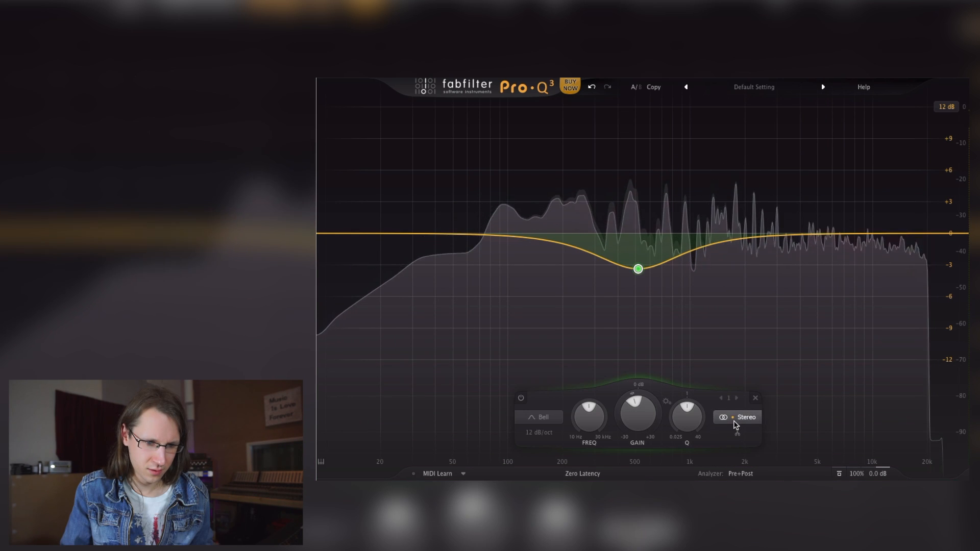
- Set the bell band near 525 Hz to Mid placement and turn it into a boost of about 5 dB near 504 Hz
left_click(736, 424)
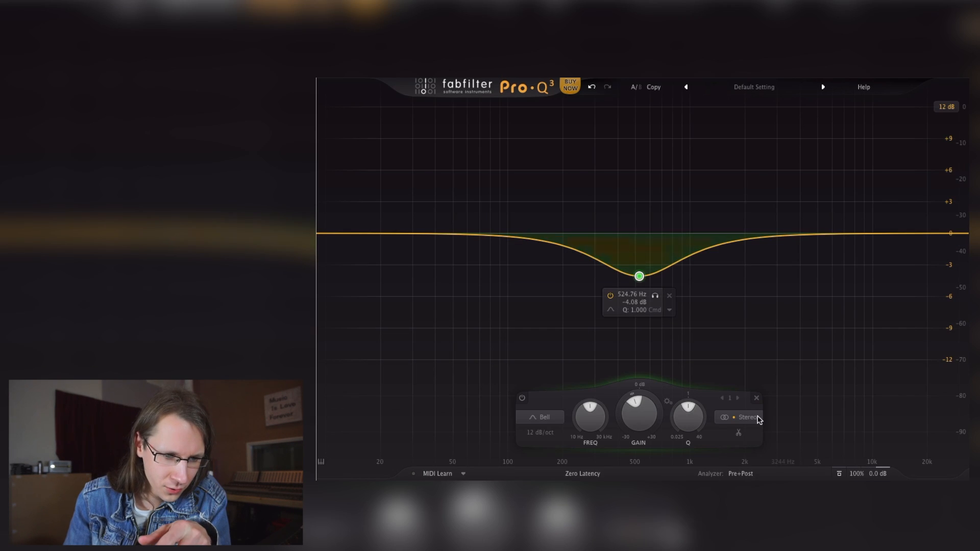
left_click(743, 416)
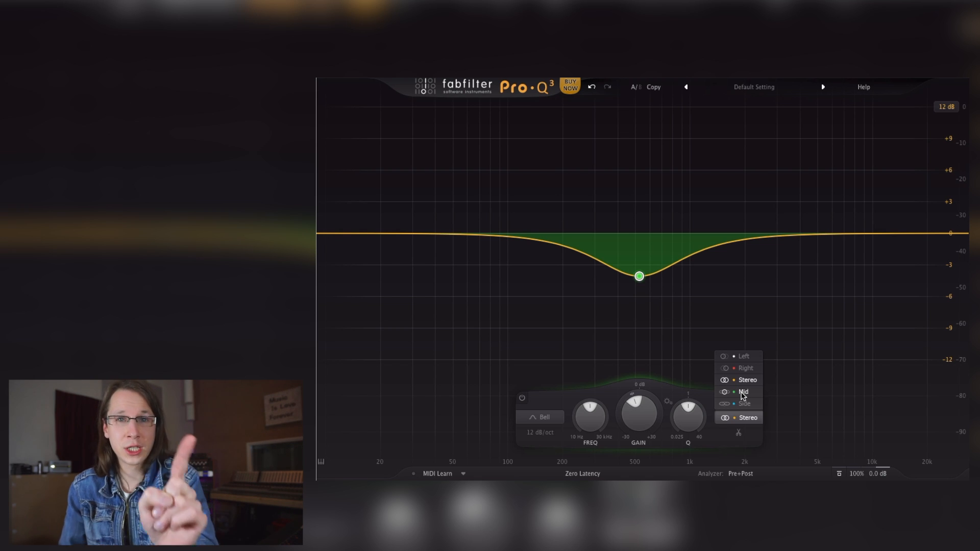
left_click(743, 393)
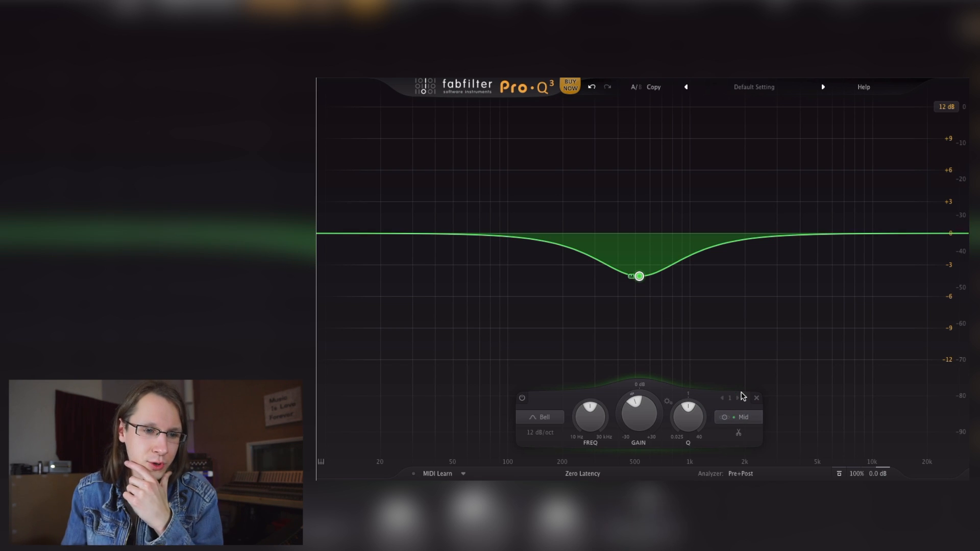
left_click_drag(639, 276, 634, 187)
- Add a bell cut of about 6 dB near 1.8 kHz and apply it to the Side signal
left_click_drag(729, 225, 735, 298)
left_click(839, 416)
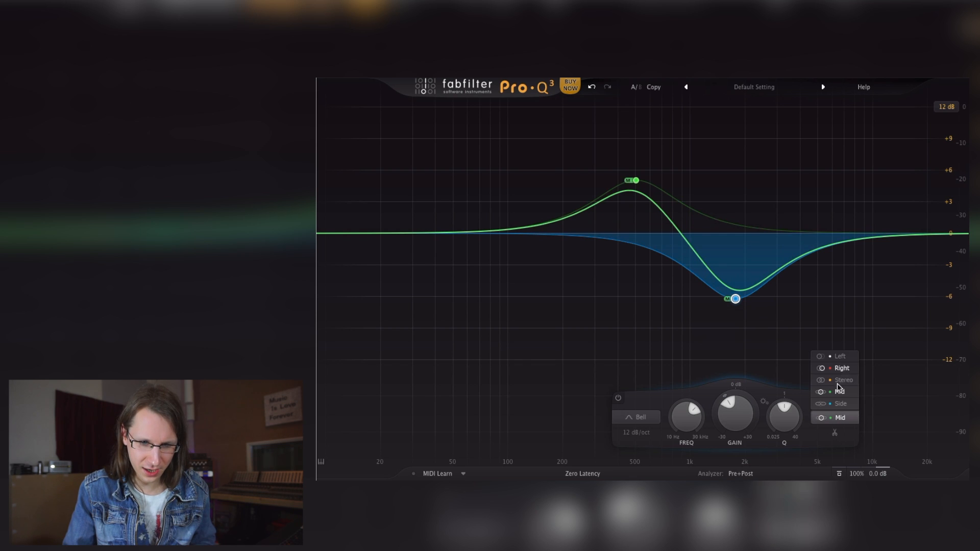
left_click(838, 391)
- Add a bell boost of about 6.8 dB near 5.5 kHz and apply it to the Left channel only
left_click_drag(790, 223, 822, 160)
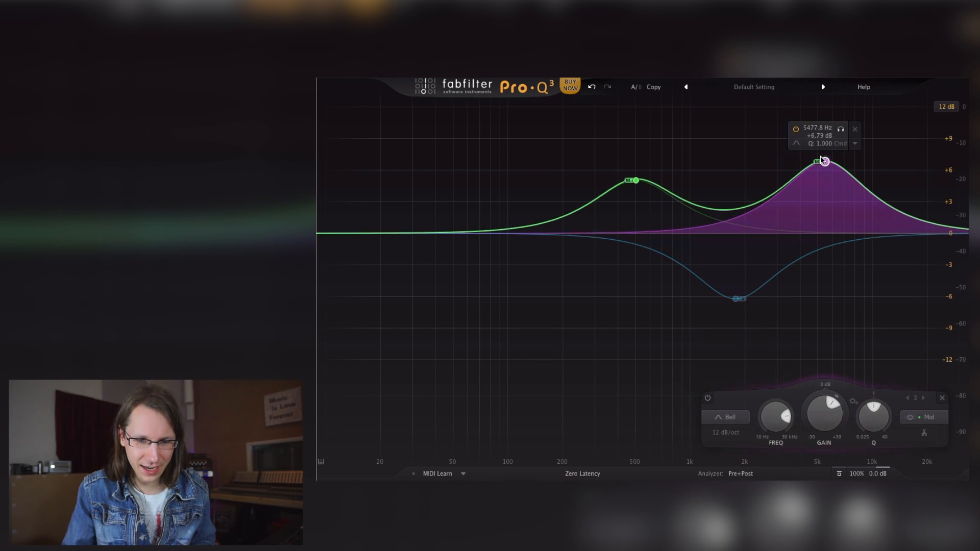
left_click(925, 416)
left_click(919, 357)
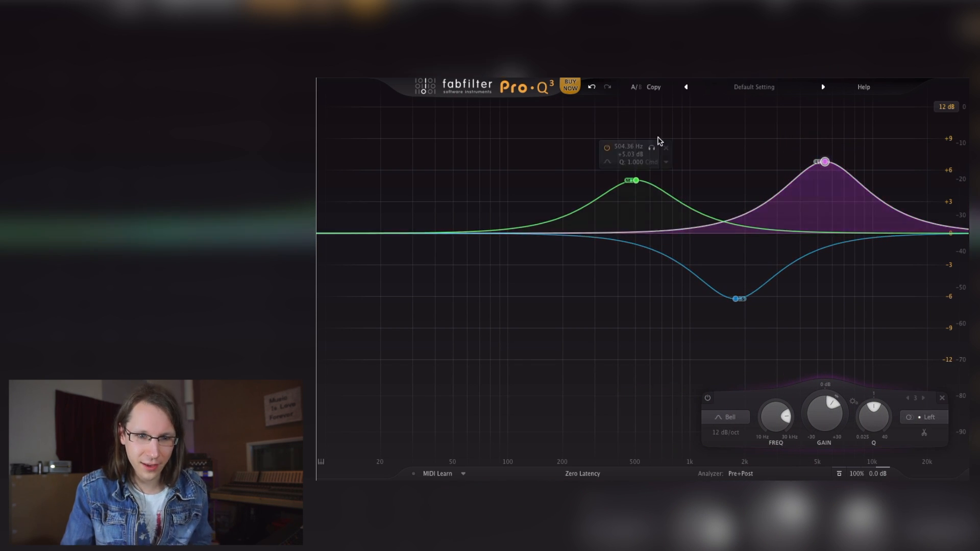
- Split a new bell boost near 78 Hz into Left and Right bands, with Left at about +3.3 dB and Right near 51 Hz, +6.7 dB
left_click_drag(497, 241, 488, 173)
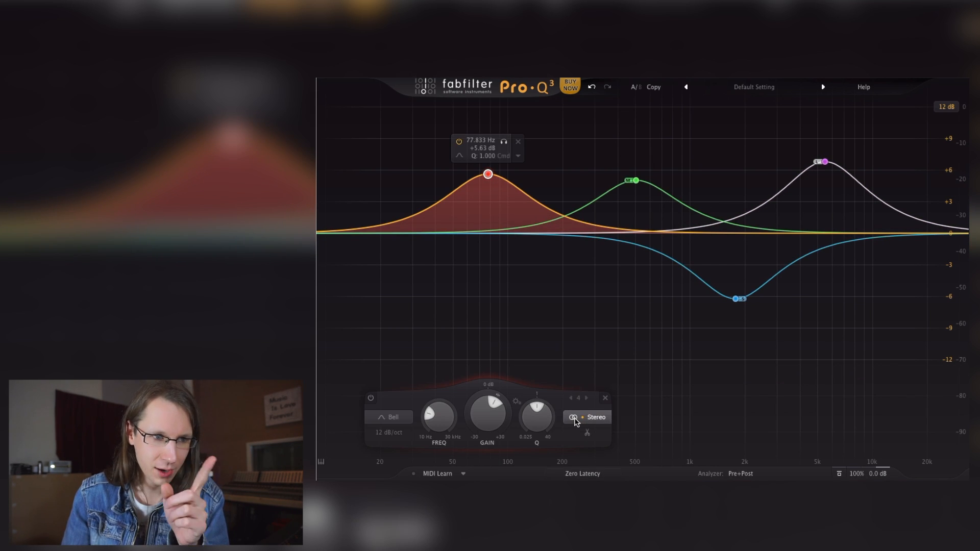
mouse_move(581, 418)
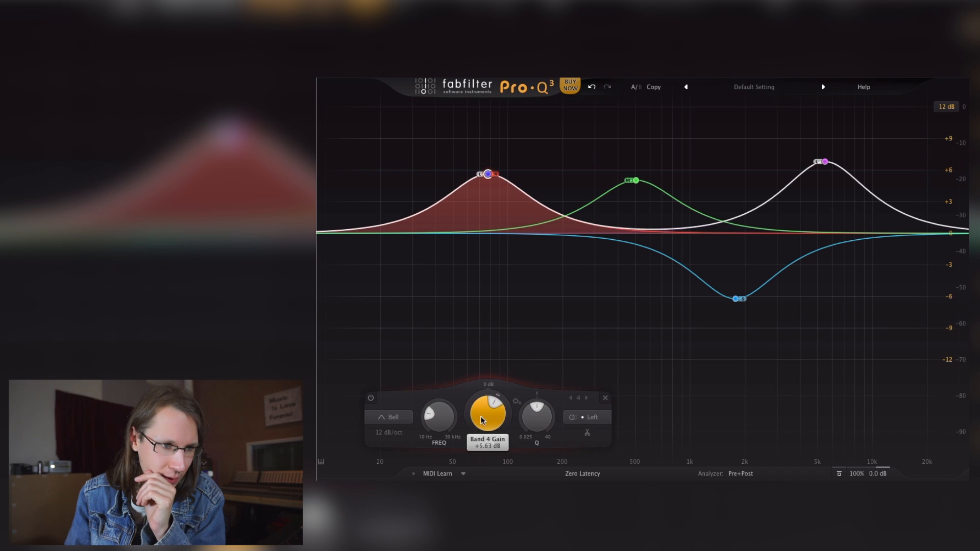
left_click_drag(479, 415, 480, 429)
left_click(488, 174)
left_click_drag(487, 172, 458, 174)
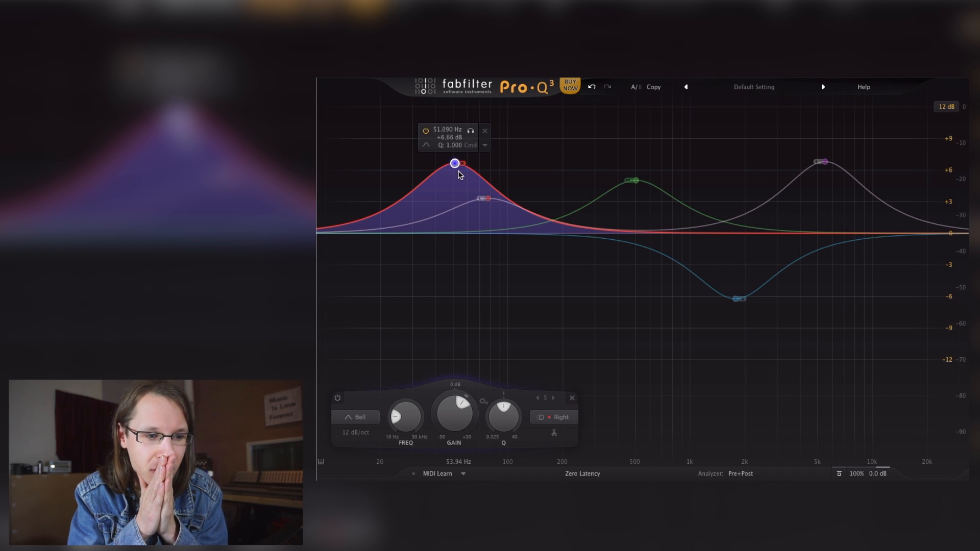
- Delete all EQ bands and add a Stereo bell boost of about 5.9 dB near 590 Hz
left_click_drag(392, 155, 892, 312)
left_click(745, 398)
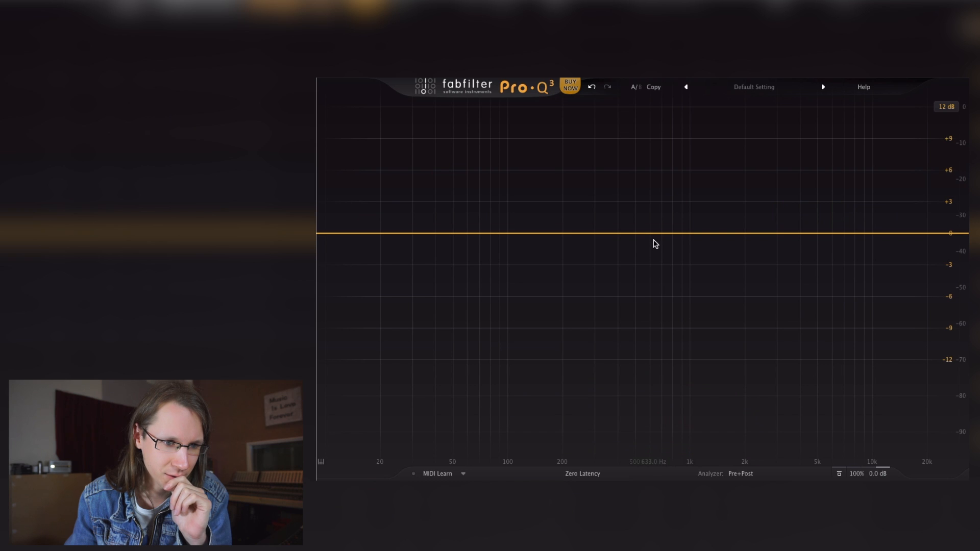
left_click_drag(654, 240, 646, 172)
left_click(748, 417)
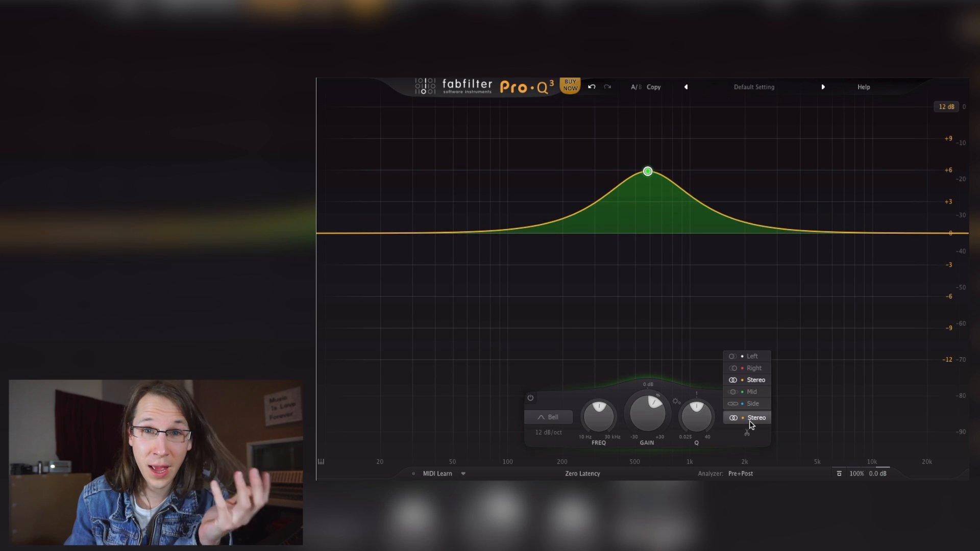
left_click(749, 420)
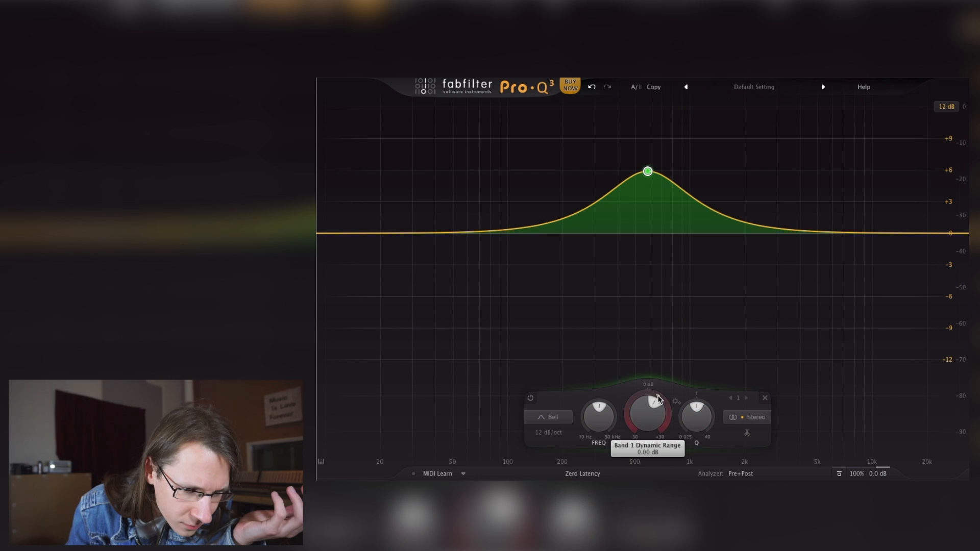
- Make the bell band dynamic with a downward dynamic range of about -9.8 dB
mouse_move(659, 399)
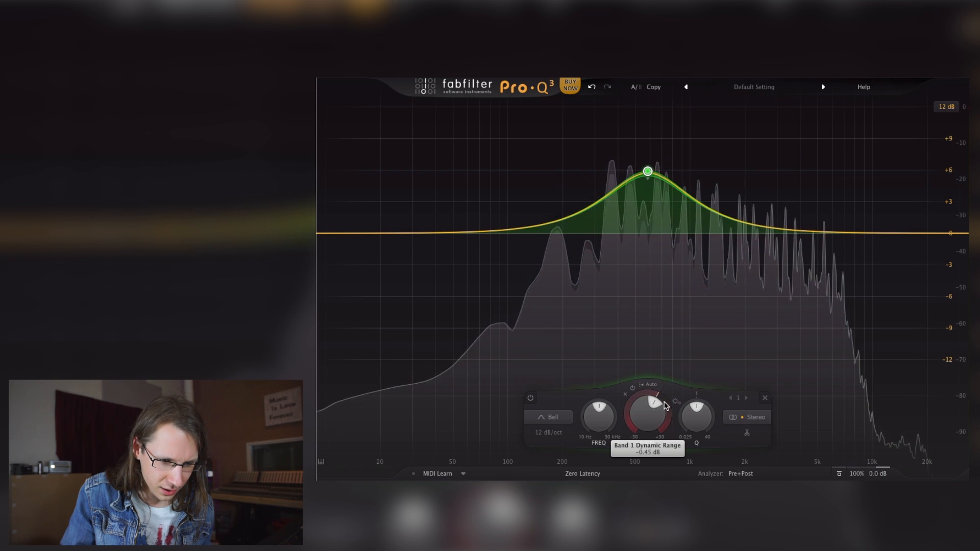
left_click_drag(660, 400, 663, 449)
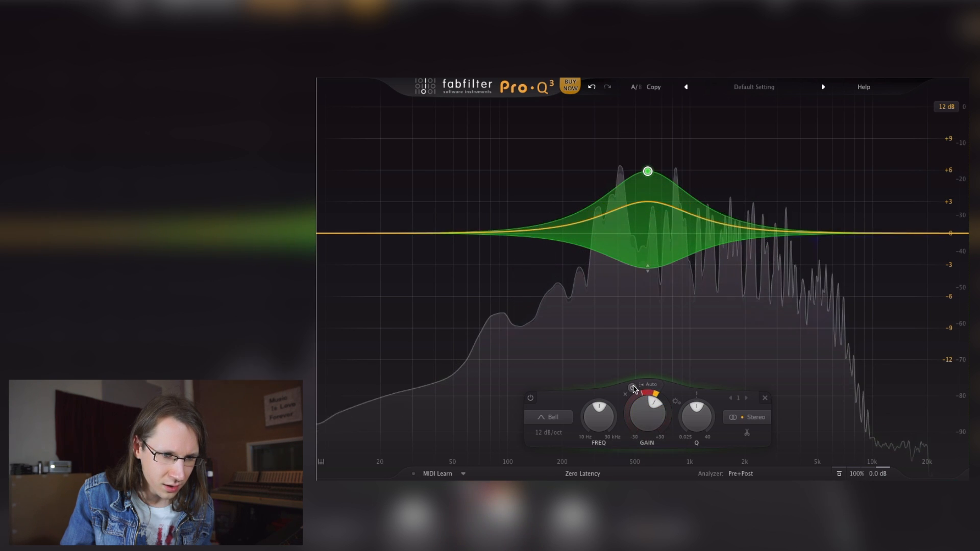
left_click_drag(634, 393, 638, 408)
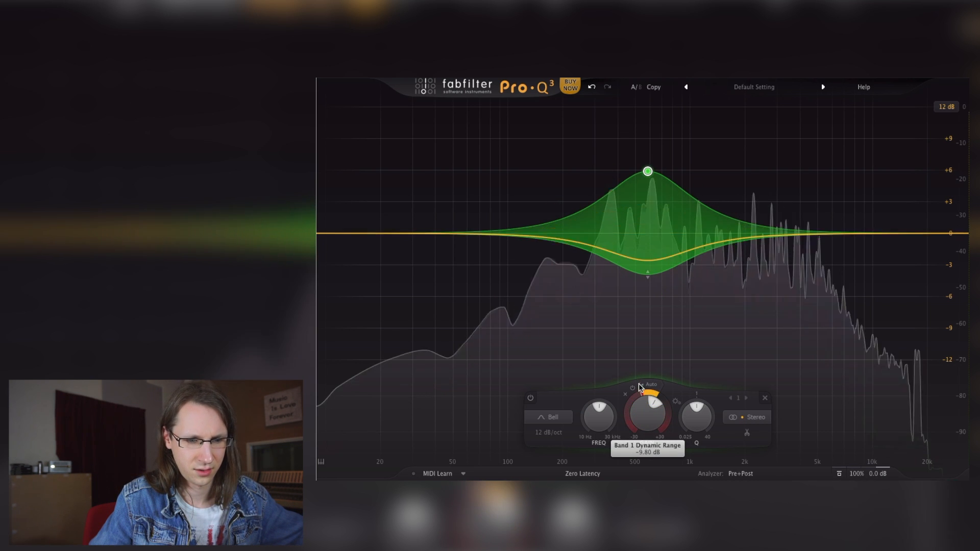
- Switch the dynamic band to a manual threshold of about -10.3 dB and deepen its dynamic range to about -12.7 dB
left_click(642, 389)
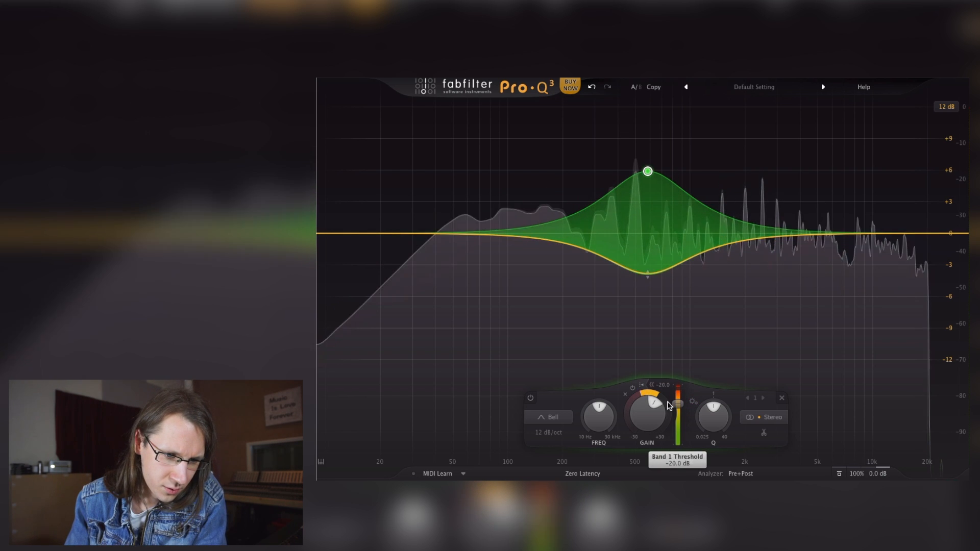
left_click_drag(649, 390, 647, 404)
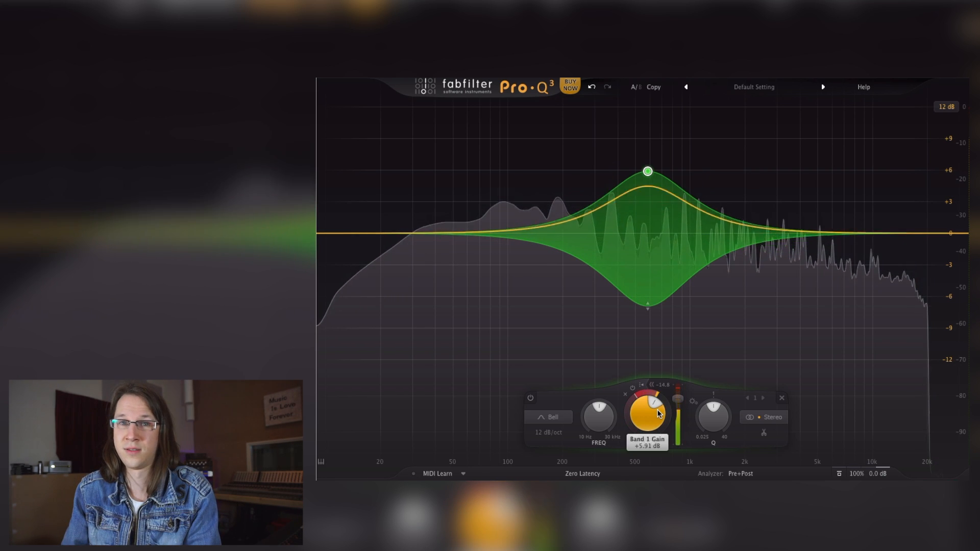
mouse_move(658, 413)
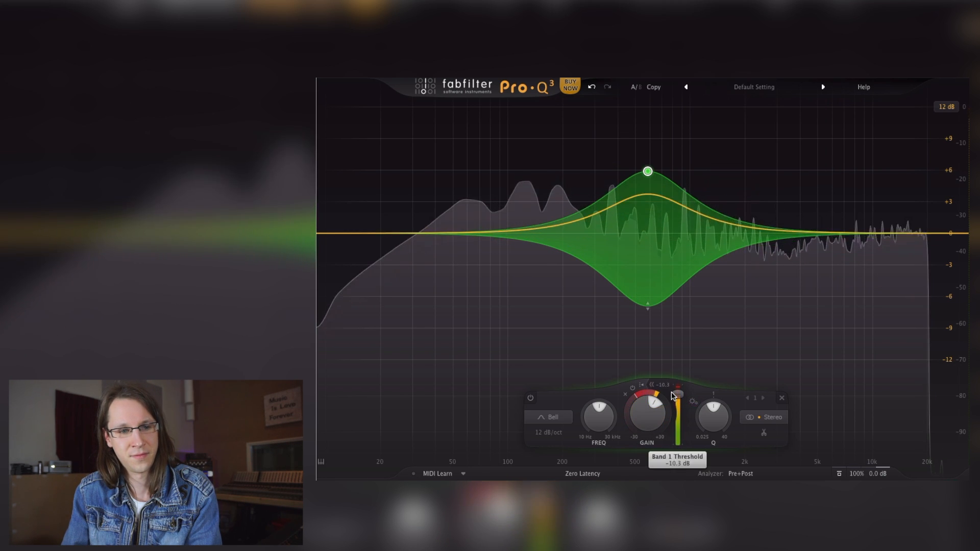
- Restore the Auto threshold, set an upward dynamic range of about 2 dB, and toggle the band's dynamics bypass
left_click(642, 386)
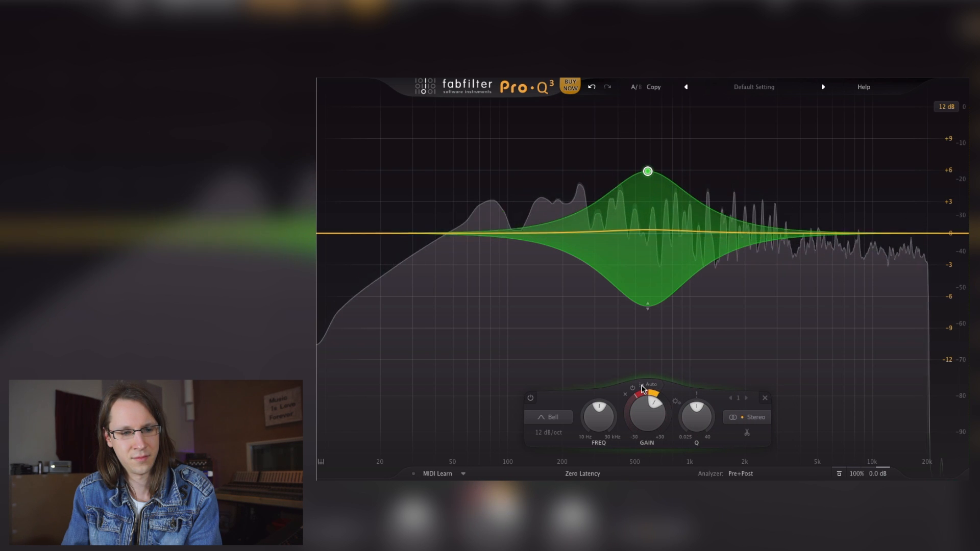
left_click_drag(643, 391, 647, 286)
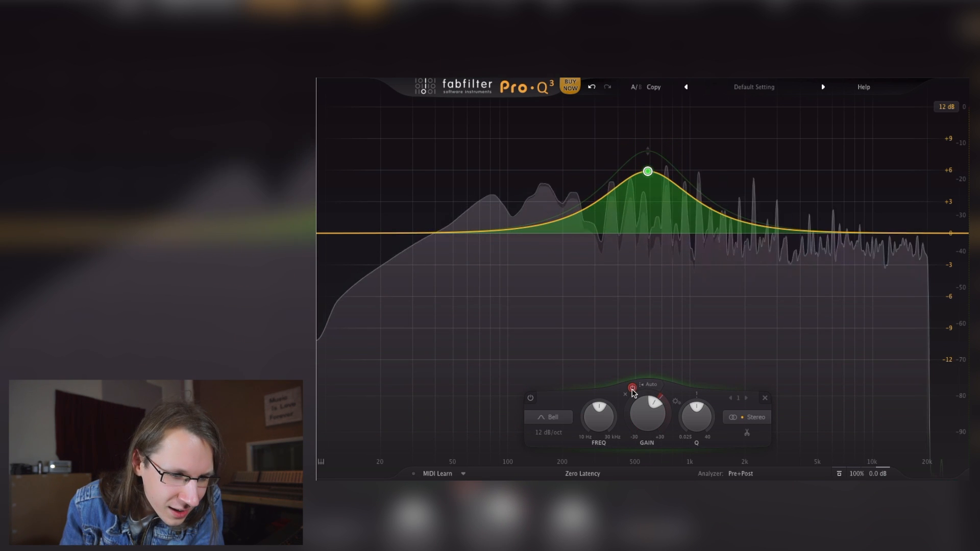
left_click(632, 389)
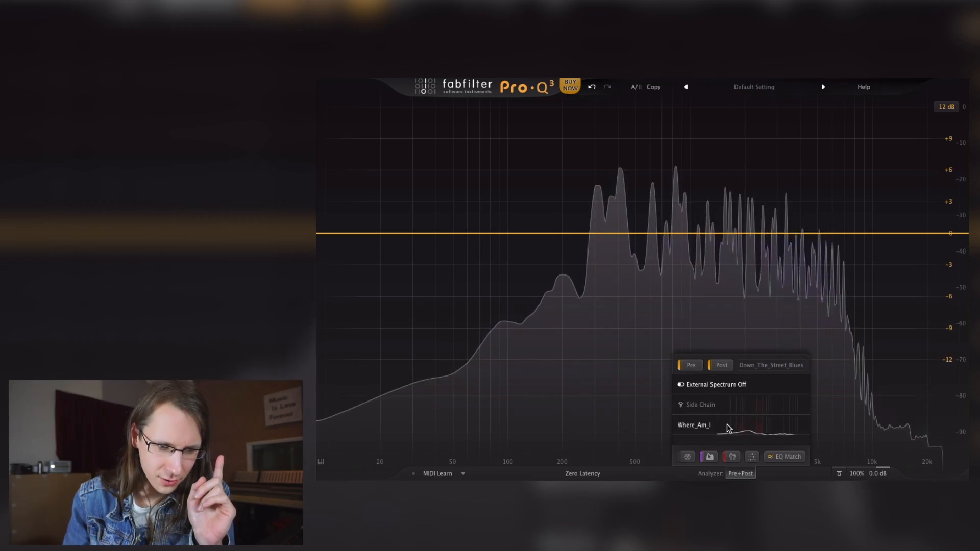
- Overlay the Where_Am_I external spectrum in the analyzer and start EQ Match
mouse_move(729, 429)
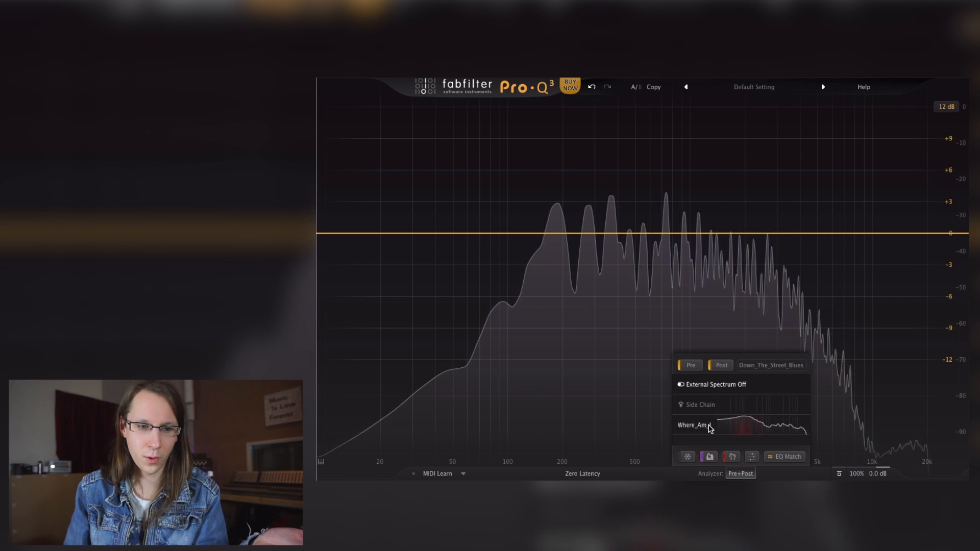
left_click(710, 429)
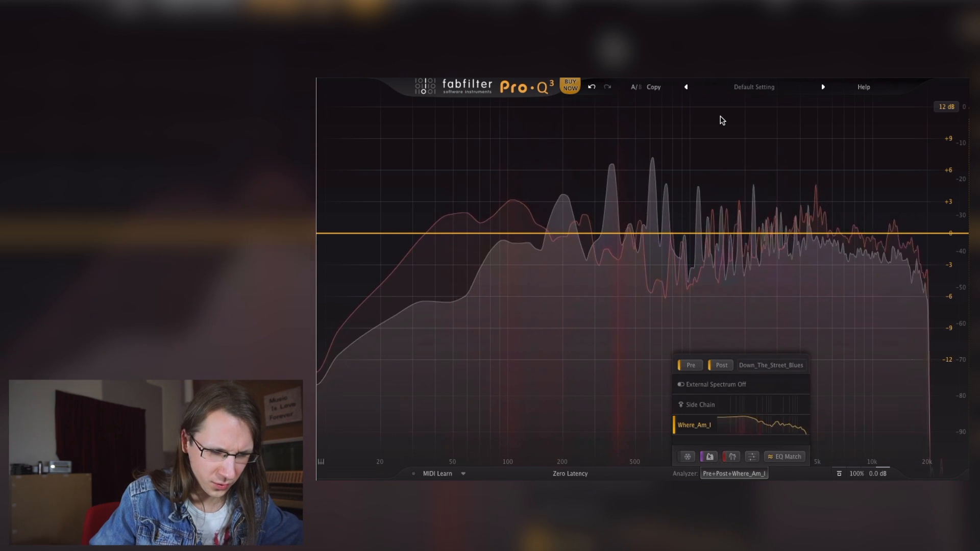
left_click(776, 457)
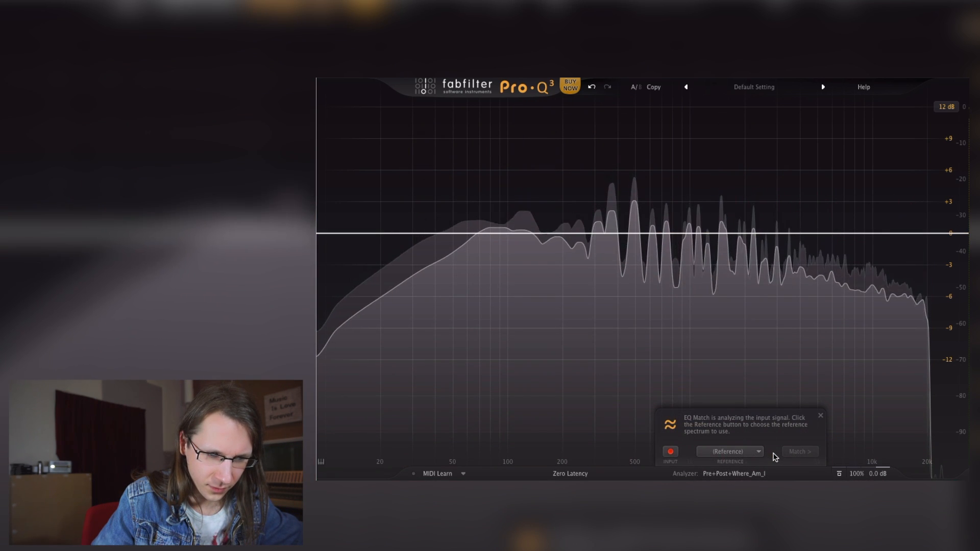
- Choose the external Where_Am_I spectrum as the EQ Match reference and match the input to it
left_click(740, 453)
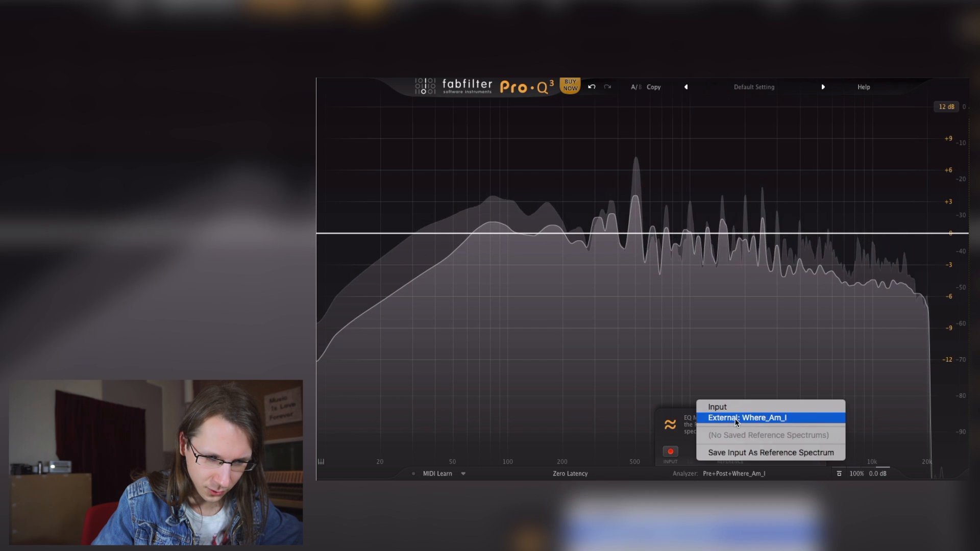
left_click(743, 418)
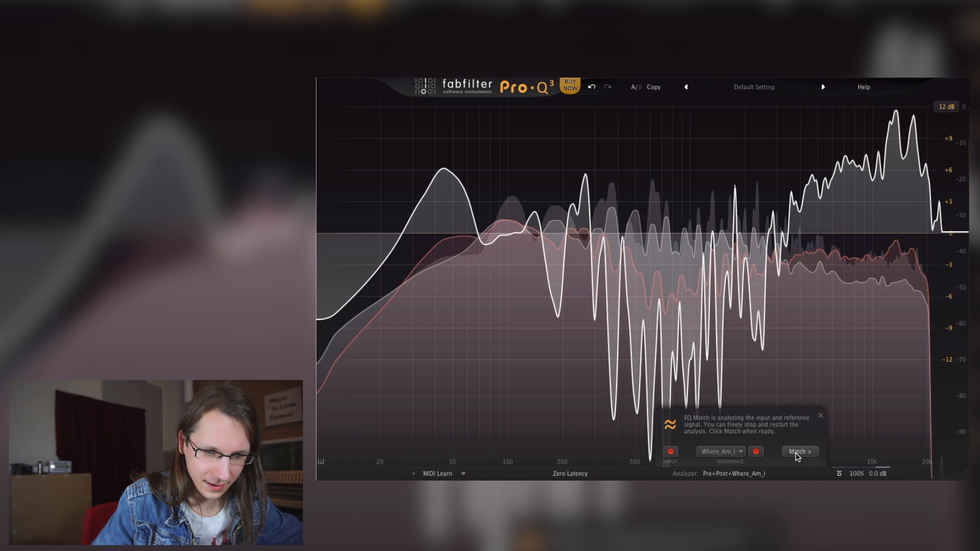
left_click(797, 453)
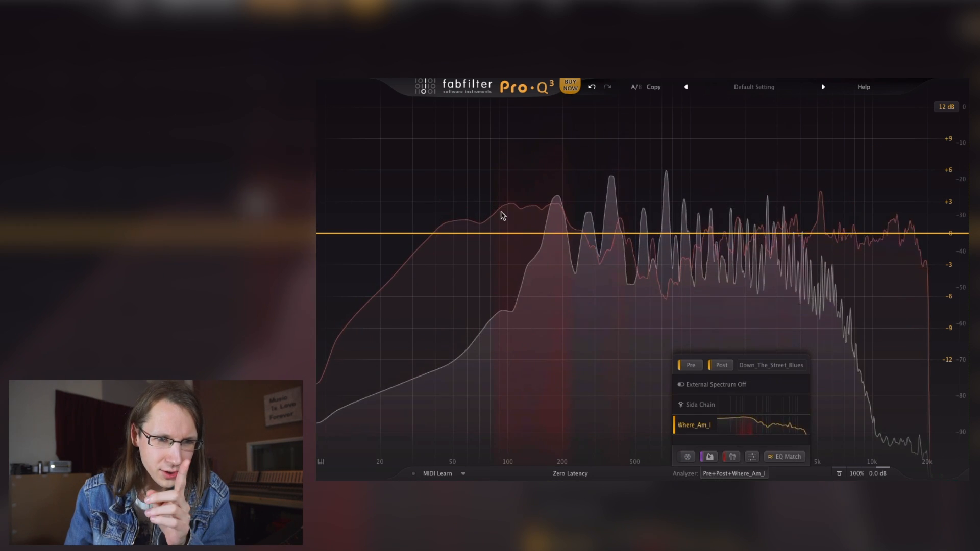
- Try a bell boost of about 4.1 dB near 152 Hz and a bell cut of about 3.3 dB near 54 Hz, removing each band
left_click(503, 215)
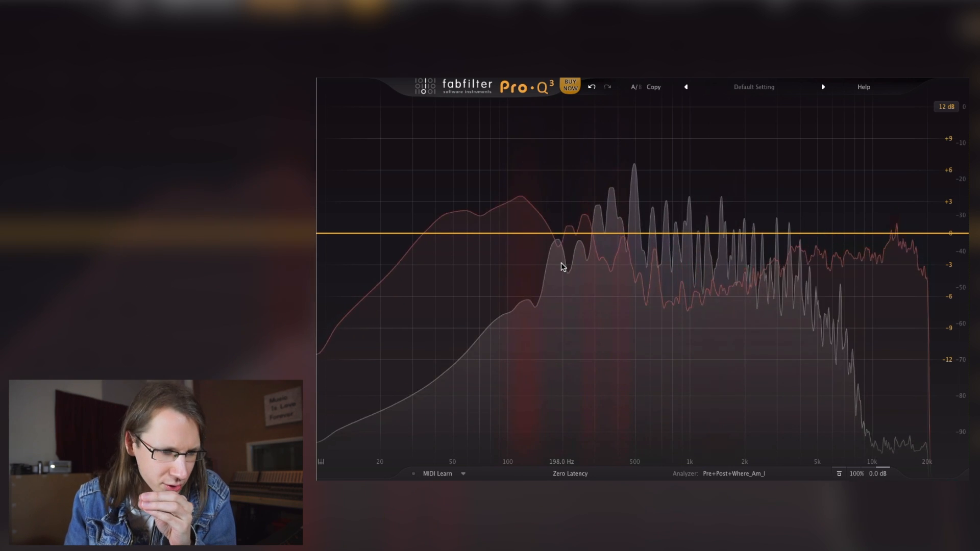
left_click_drag(522, 238, 543, 191)
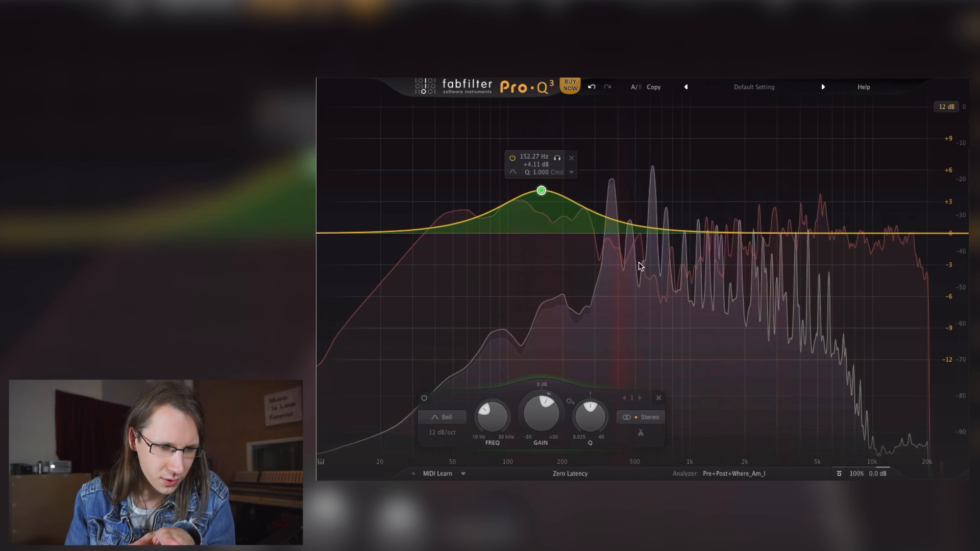
left_click(661, 400)
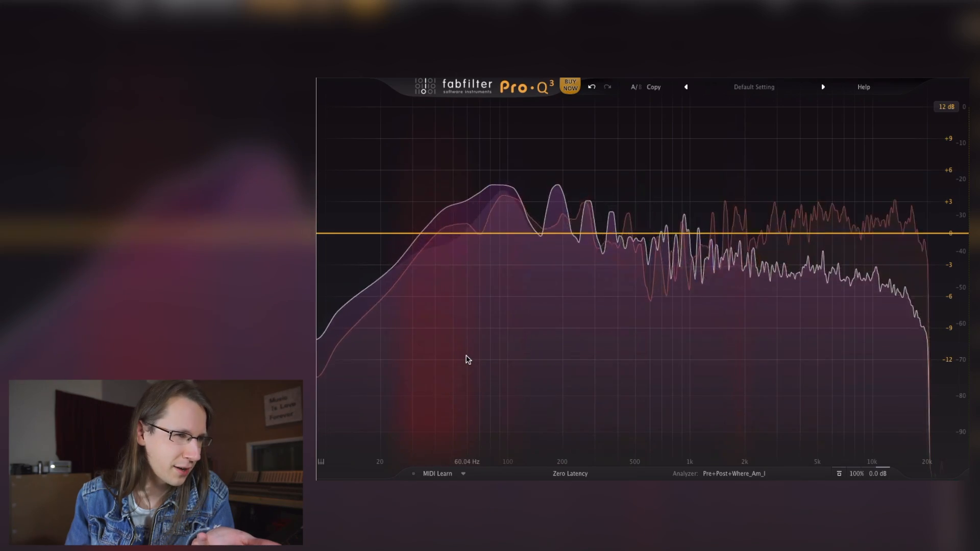
left_click_drag(466, 359, 455, 266)
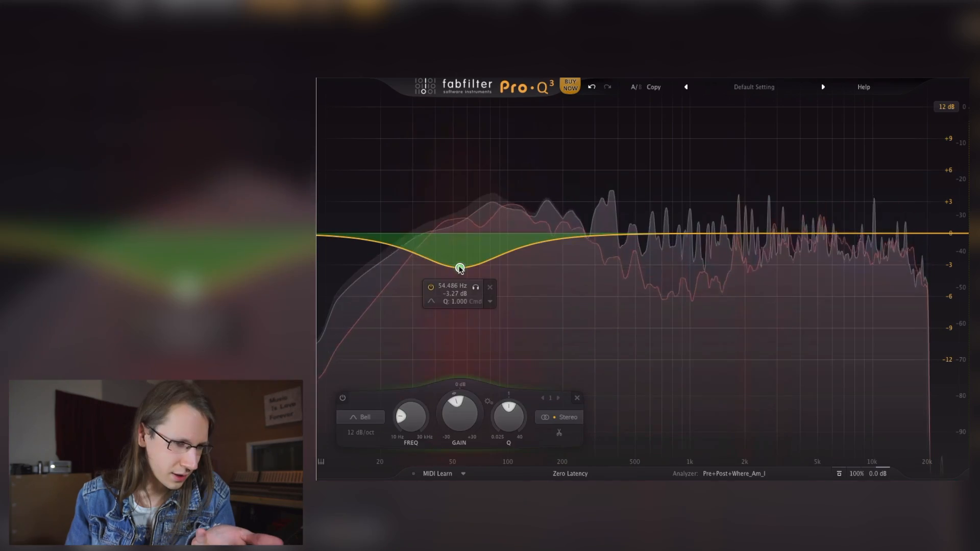
left_click(572, 398)
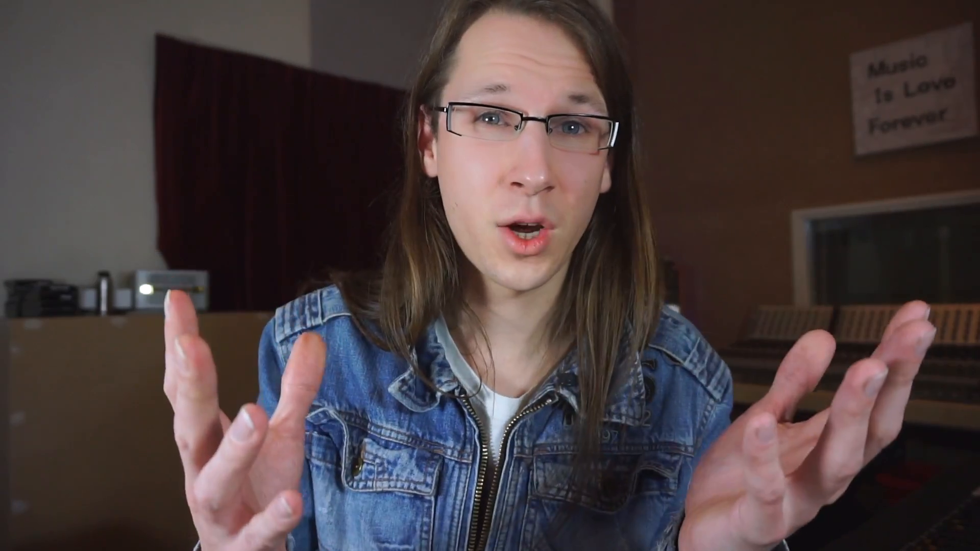